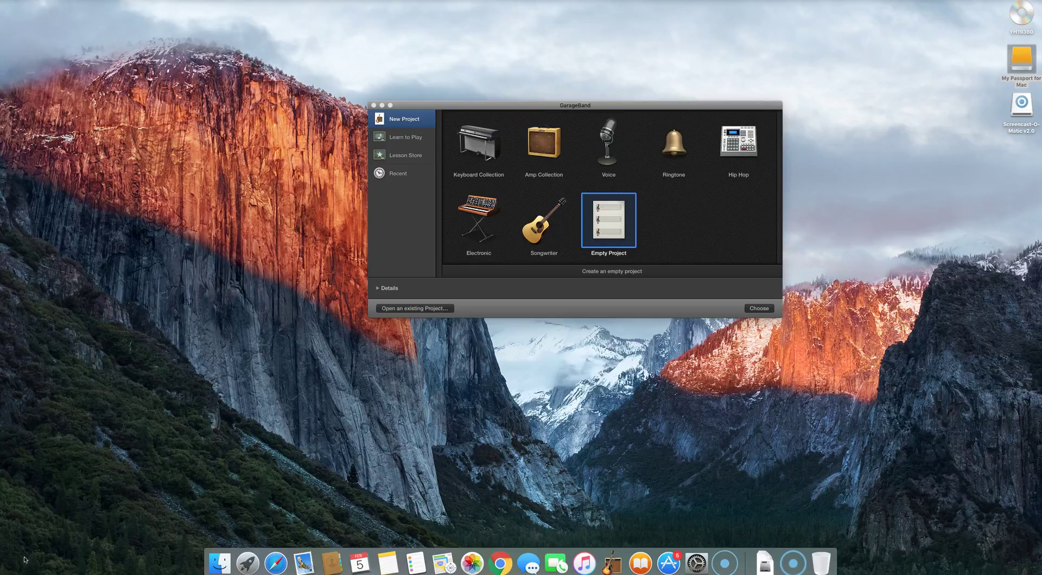
Create an empty project with a software instrument track using the Classic Electric Piano
left_click(26, 547)
left_click(617, 228)
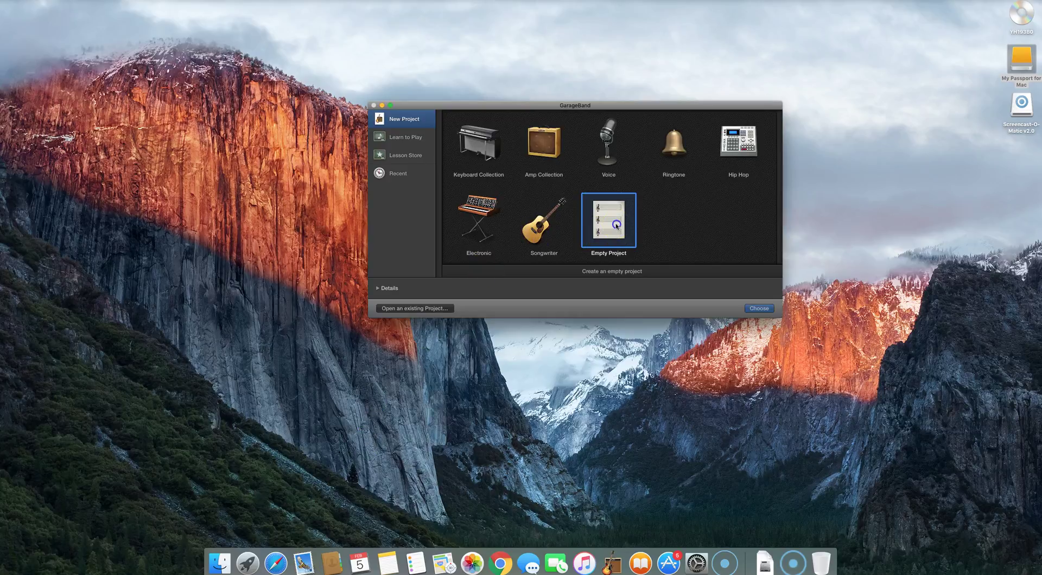
left_click(760, 309)
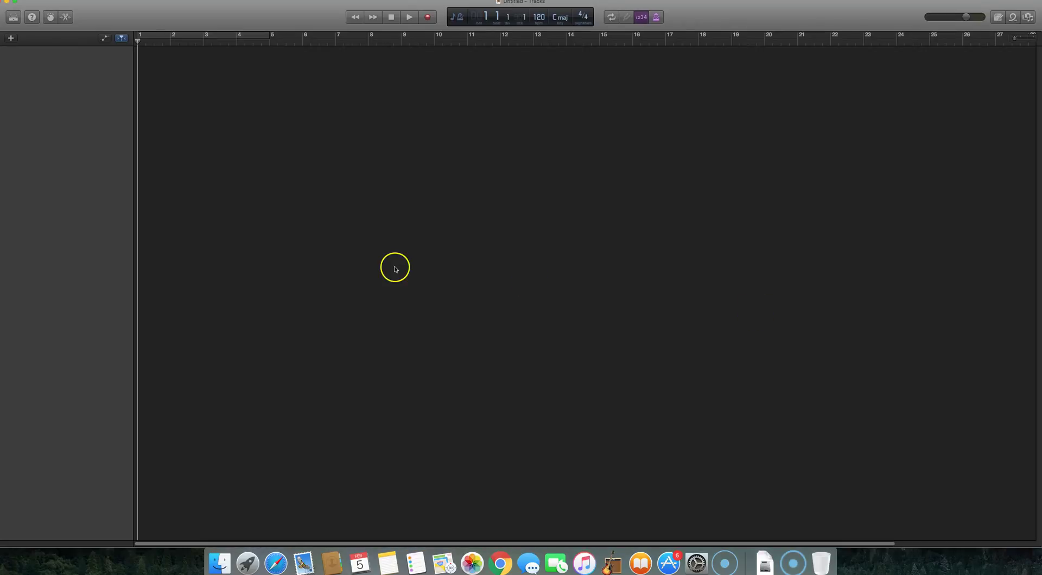
left_click(325, 247)
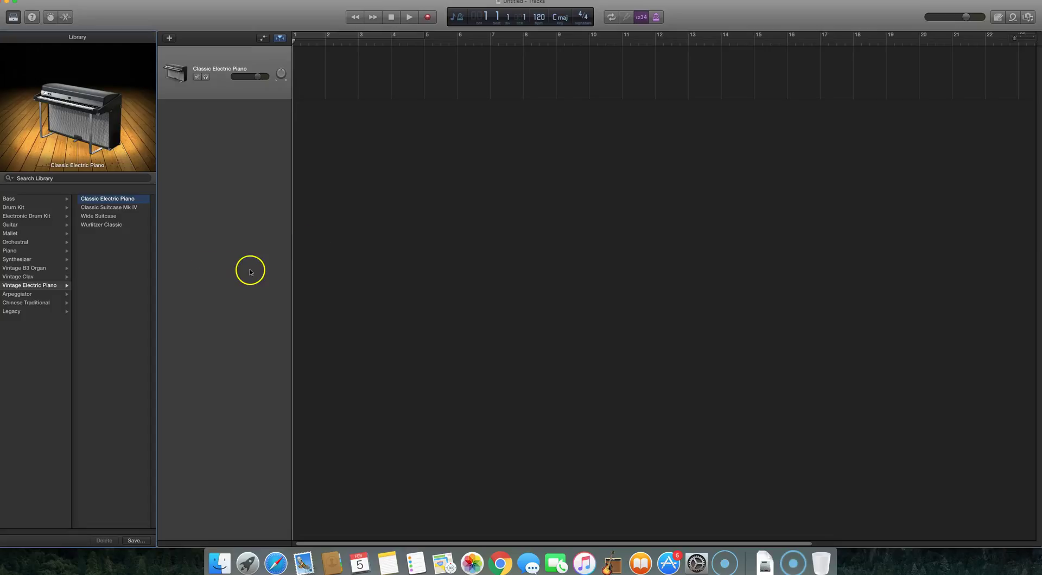
Add the 12 String Dream 08 Apple Loop at bar 1 on a new track and repeat it through bar 32
left_click(1013, 17)
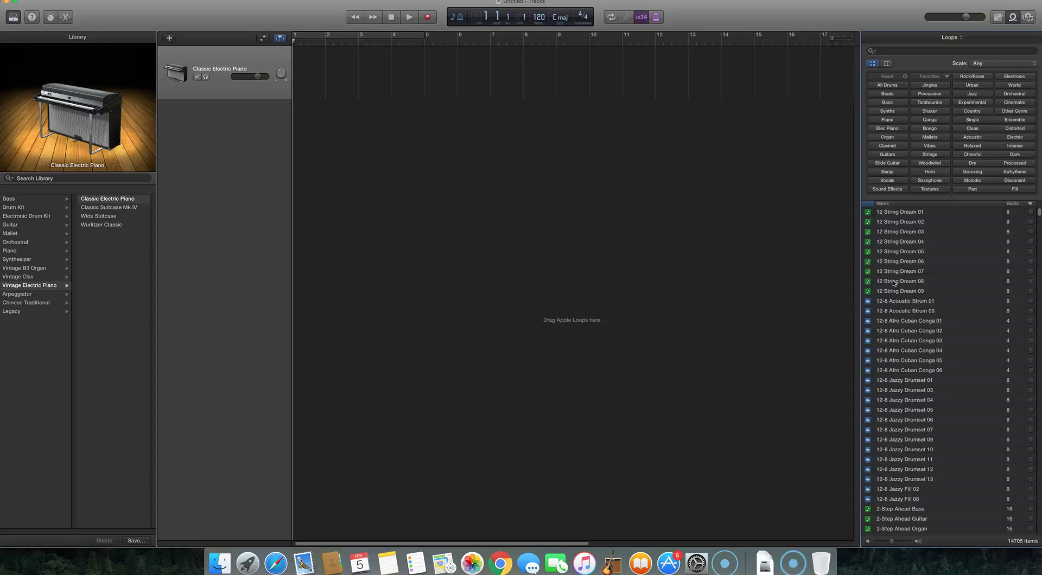
left_click_drag(895, 283, 292, 177)
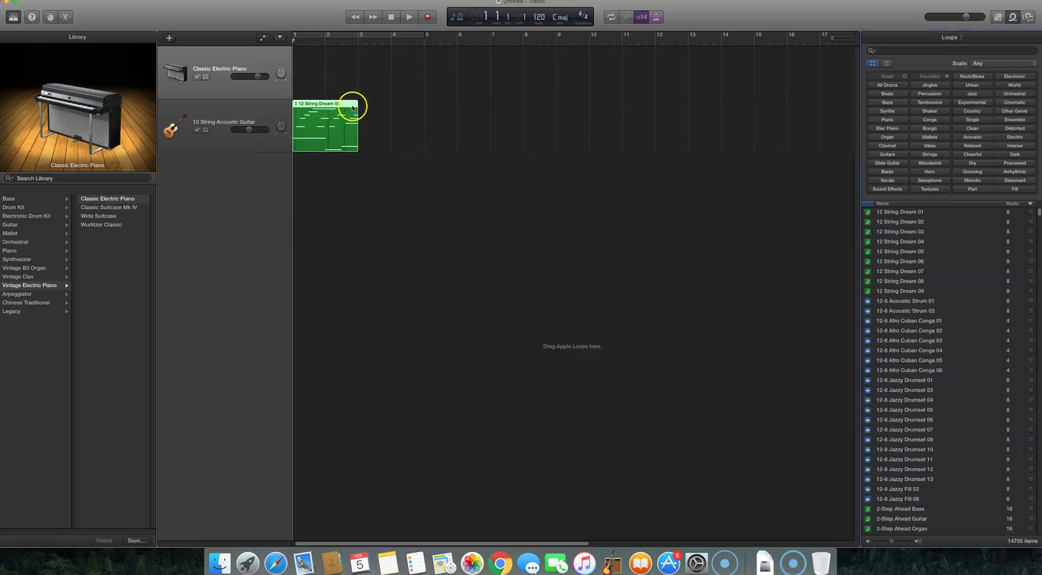
left_click_drag(356, 105, 875, 126)
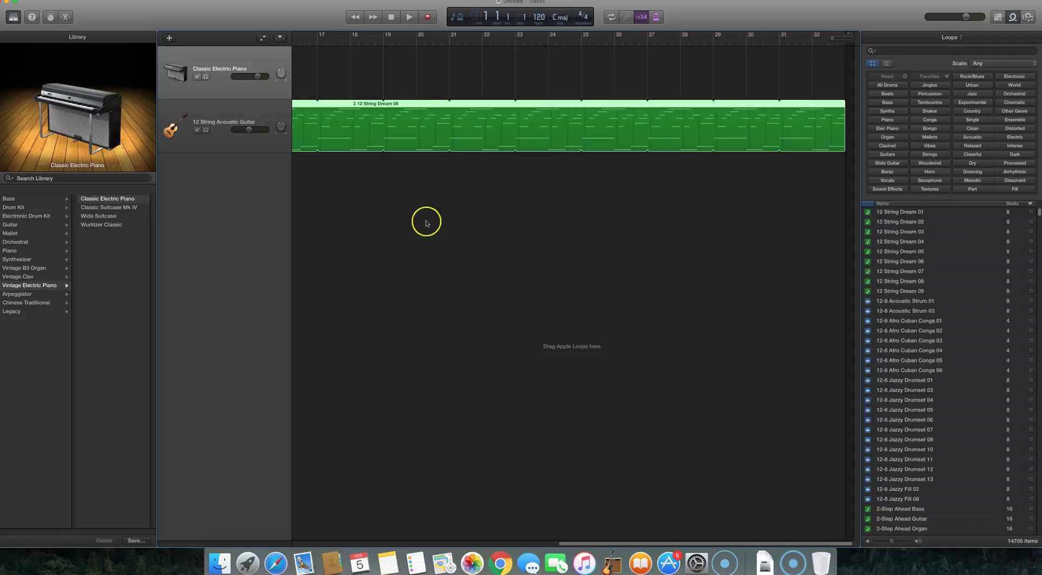
left_click(353, 17)
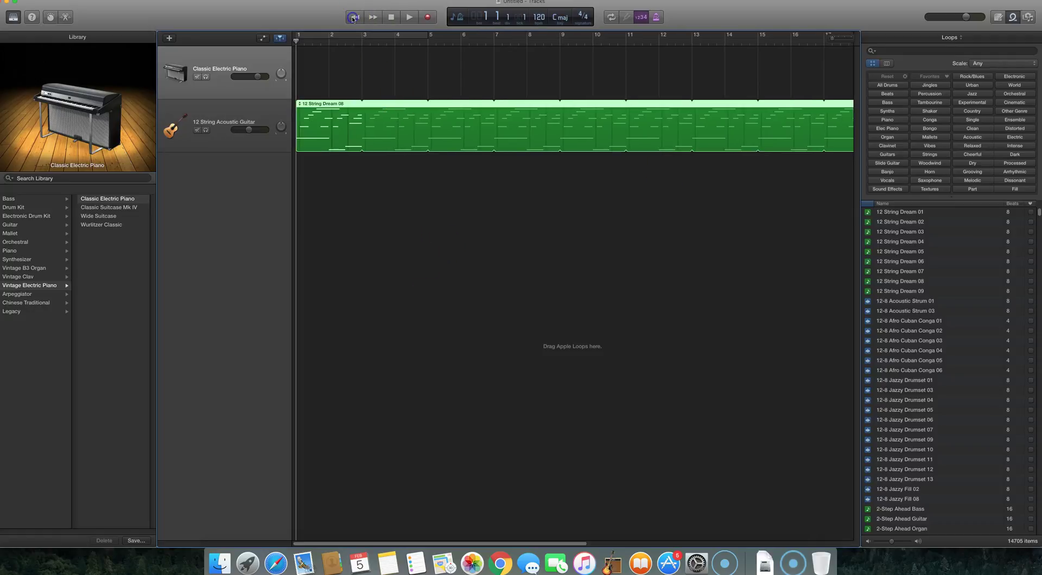
Play the guitar loop from the start of the song, stop, return to the beginning, and play it once more
left_click(410, 18)
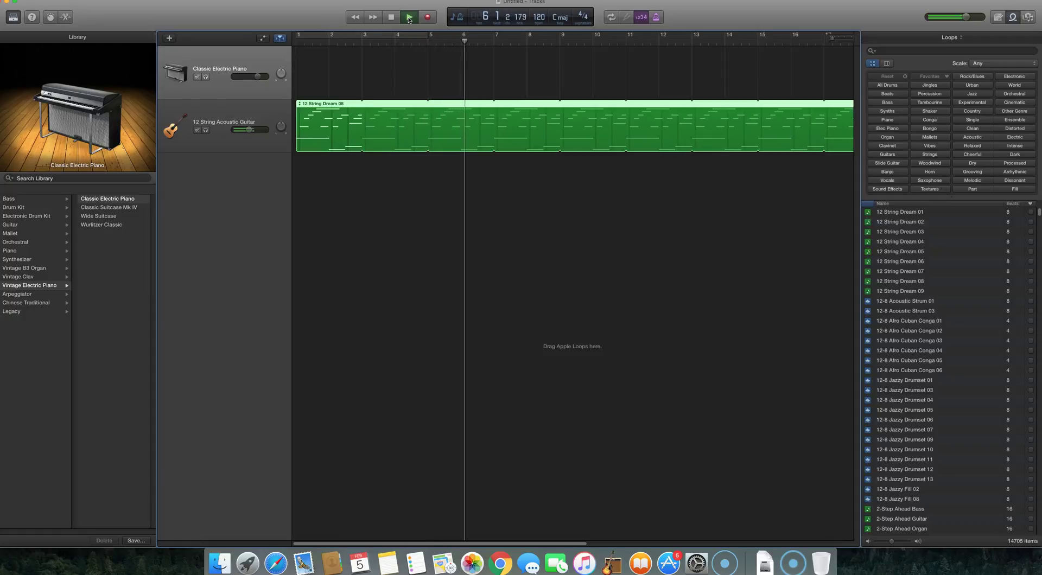
left_click(391, 17)
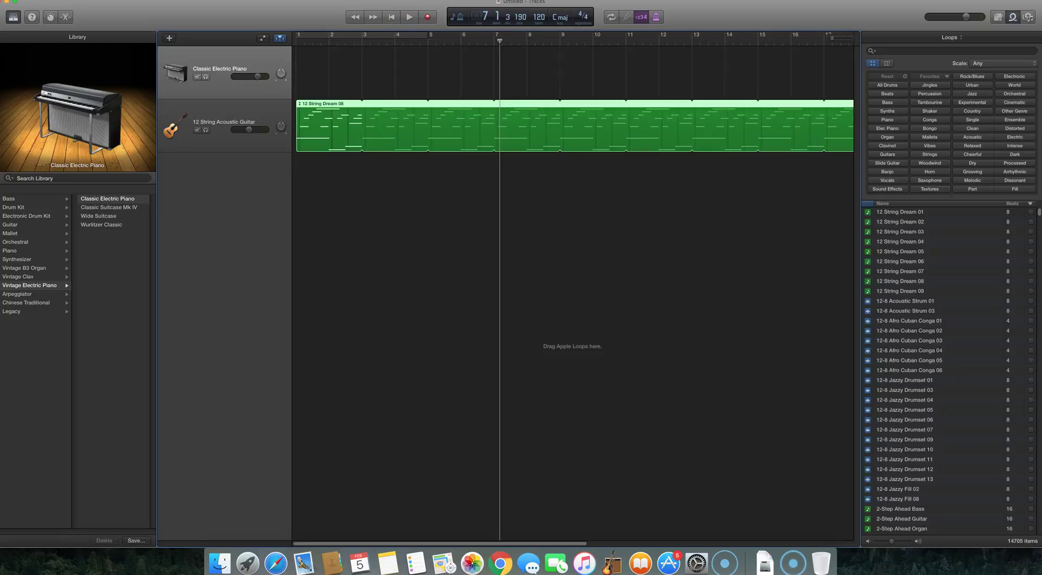
left_click(393, 19)
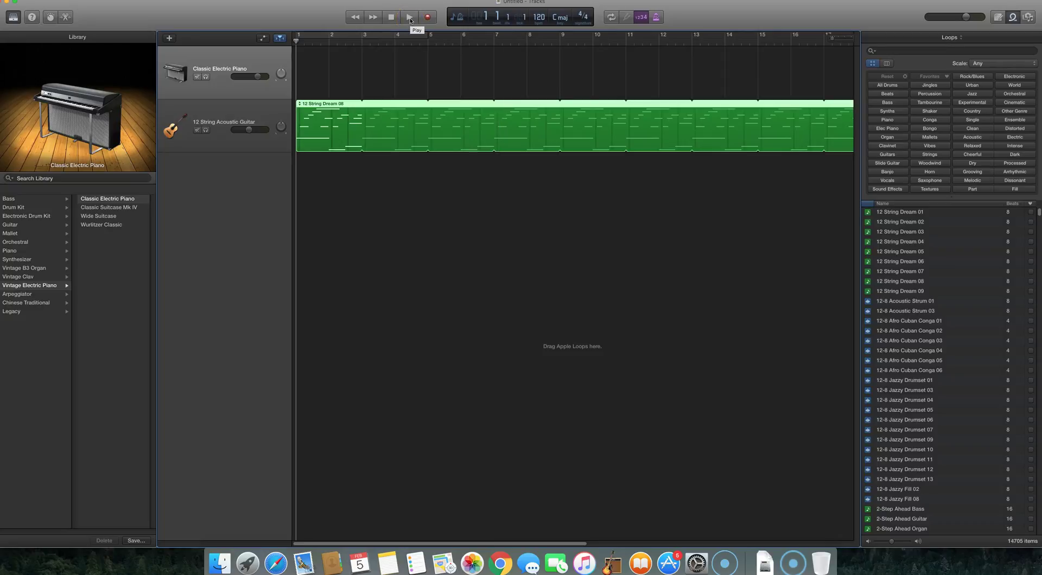
left_click(410, 18)
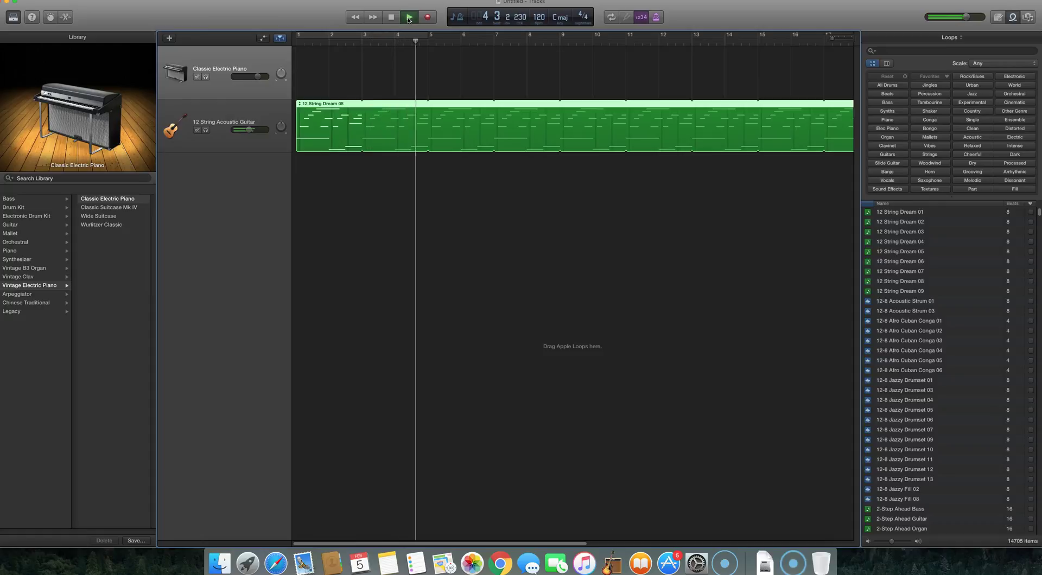
left_click(392, 17)
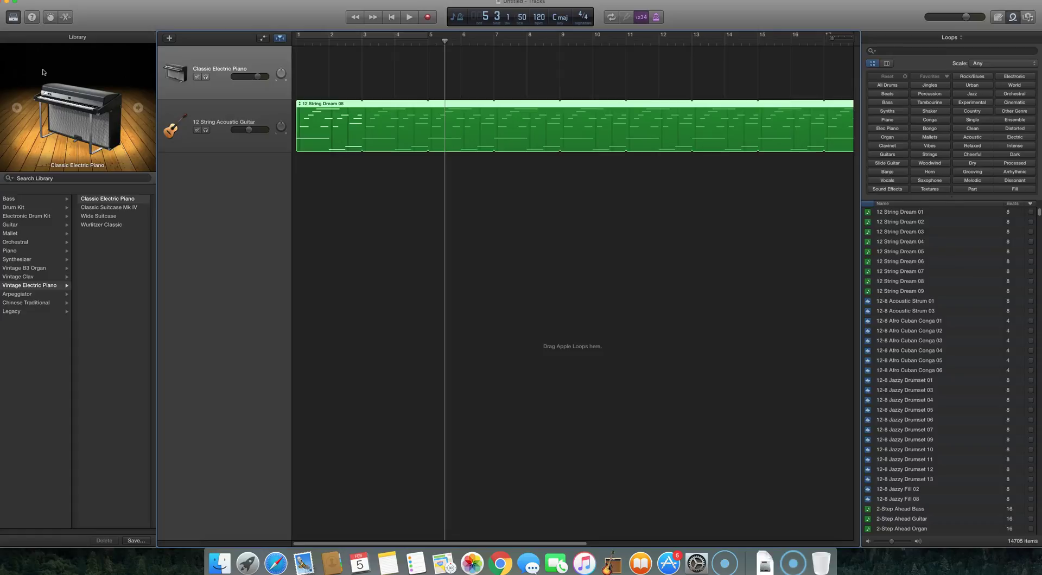
Record a keyboard part on the Classic Electric Piano track from bar 1 through bar 32, and return the playhead to the beginning
left_click(35, 69)
left_click(57, 119)
left_click(182, 63)
left_click(193, 60)
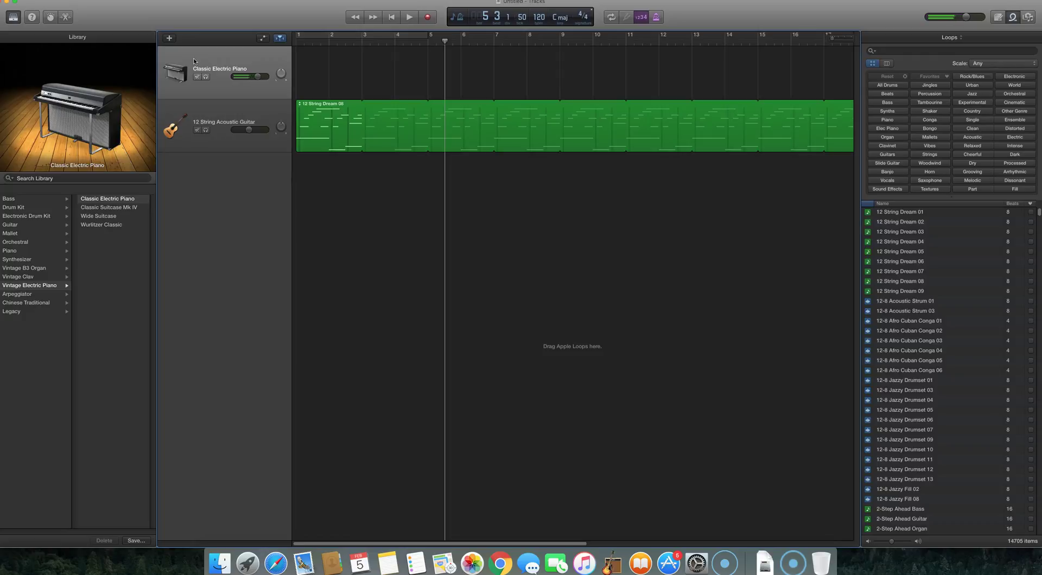
left_click_drag(228, 77, 256, 82)
left_click(391, 17)
left_click(379, 24)
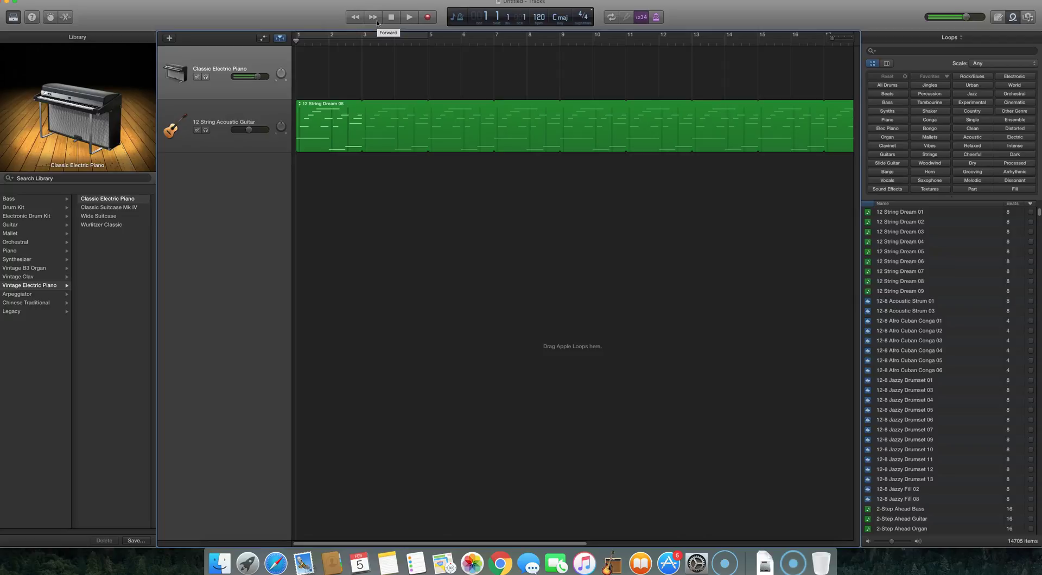
left_click(428, 18)
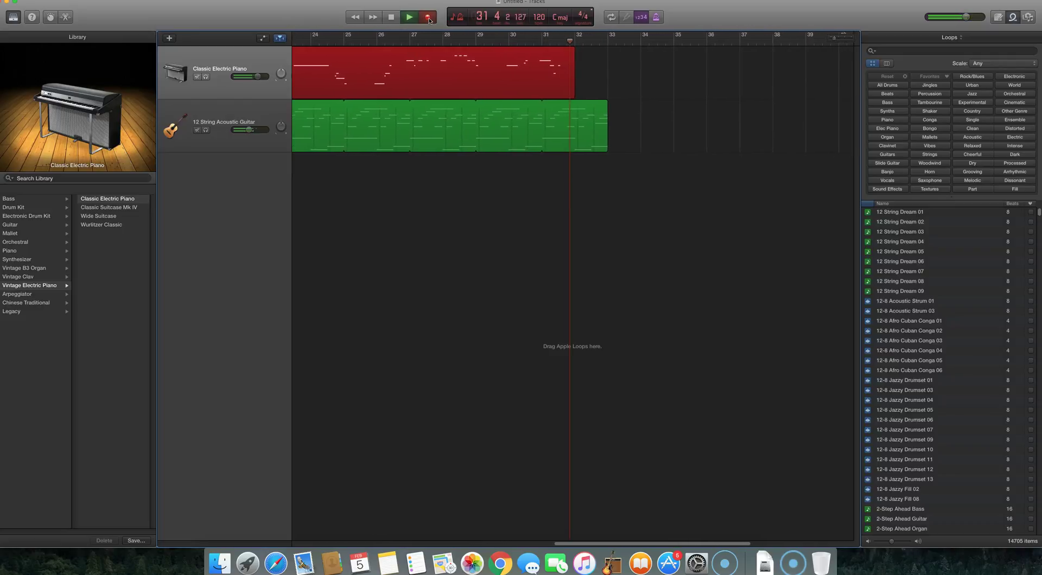
left_click(392, 17)
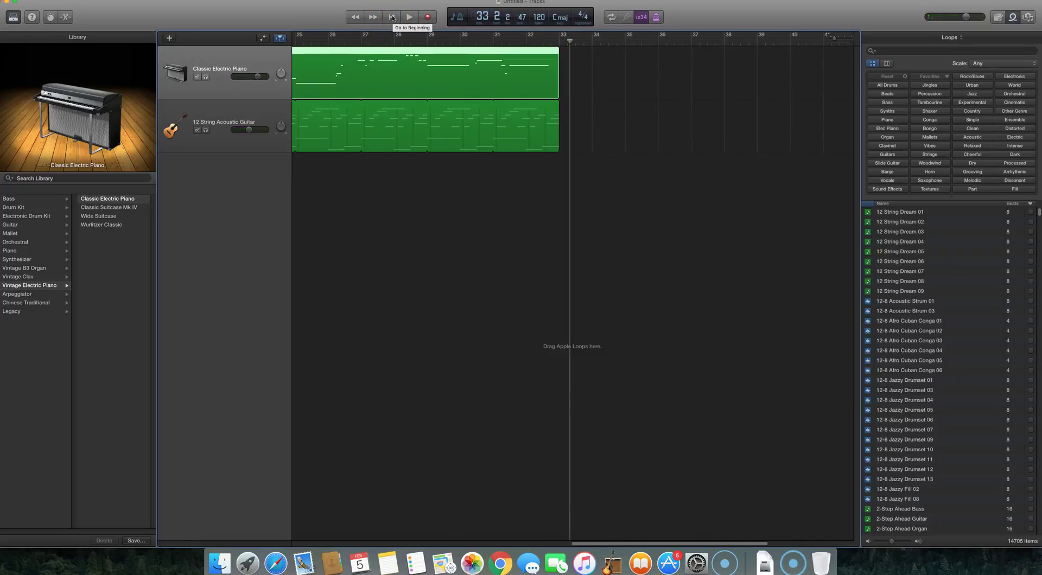
left_click(392, 17)
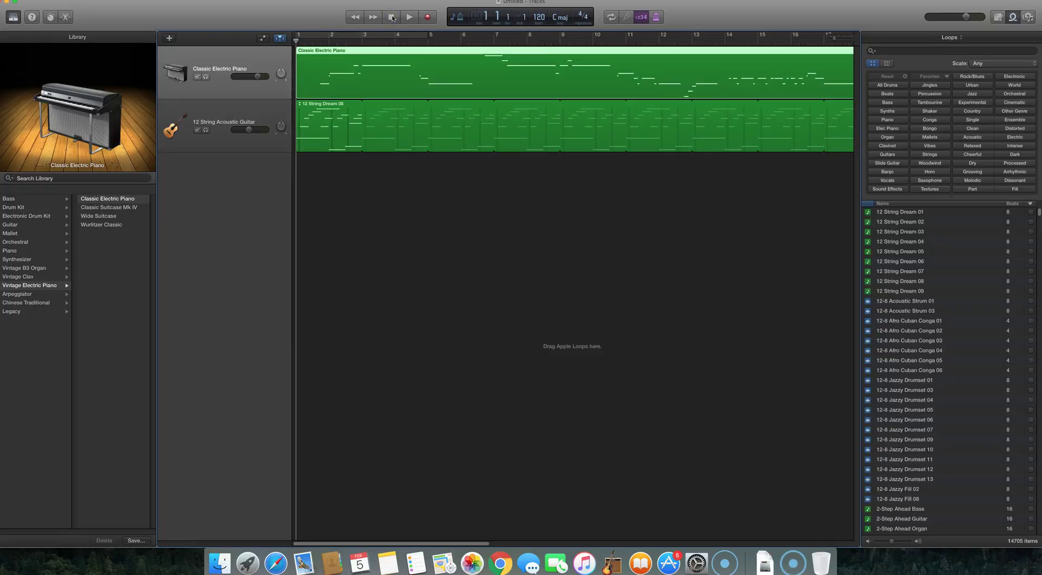
Browse the Orchestral Brass instruments available in the library for the piano track
left_click(9, 243)
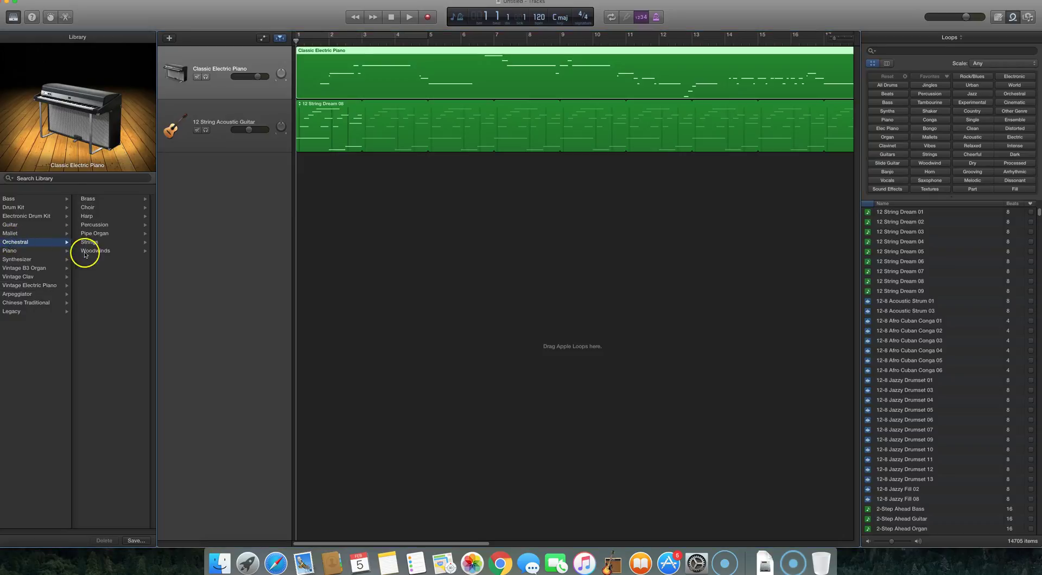
left_click(87, 199)
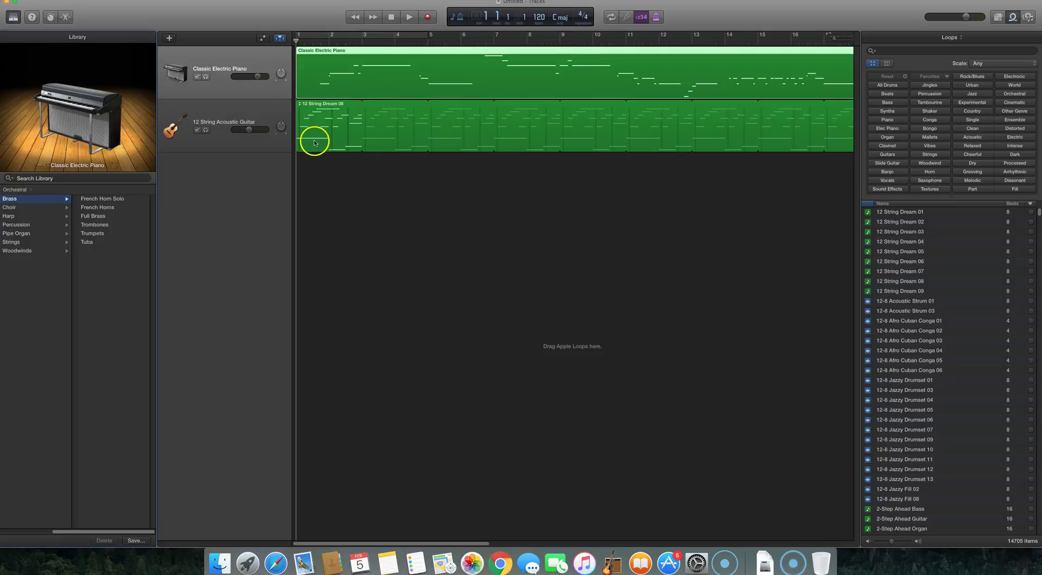
Add a new microphone audio track with Input 1 as its input
left_click(108, 3)
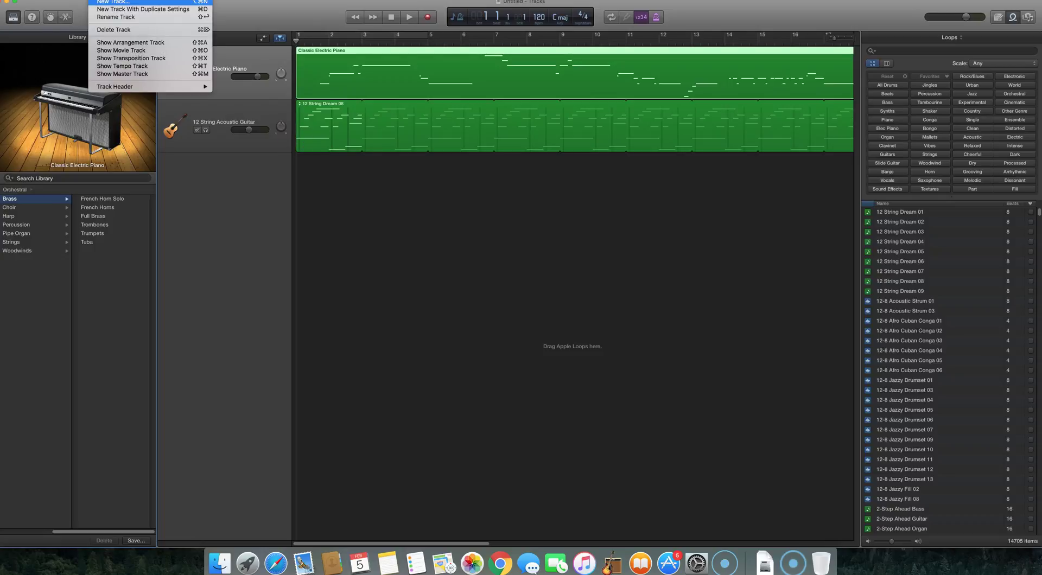
left_click(113, 1)
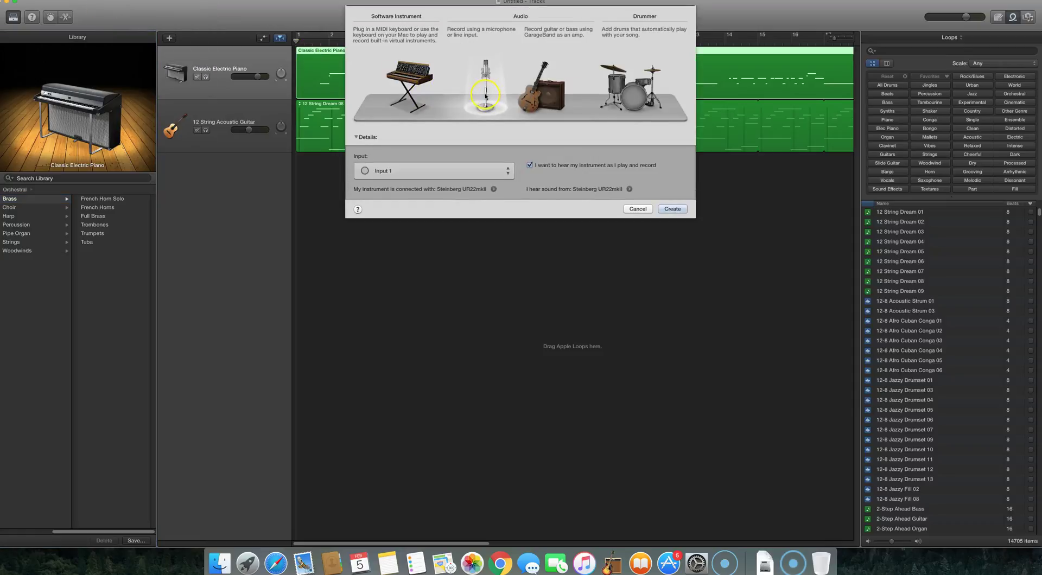
double_click(486, 97)
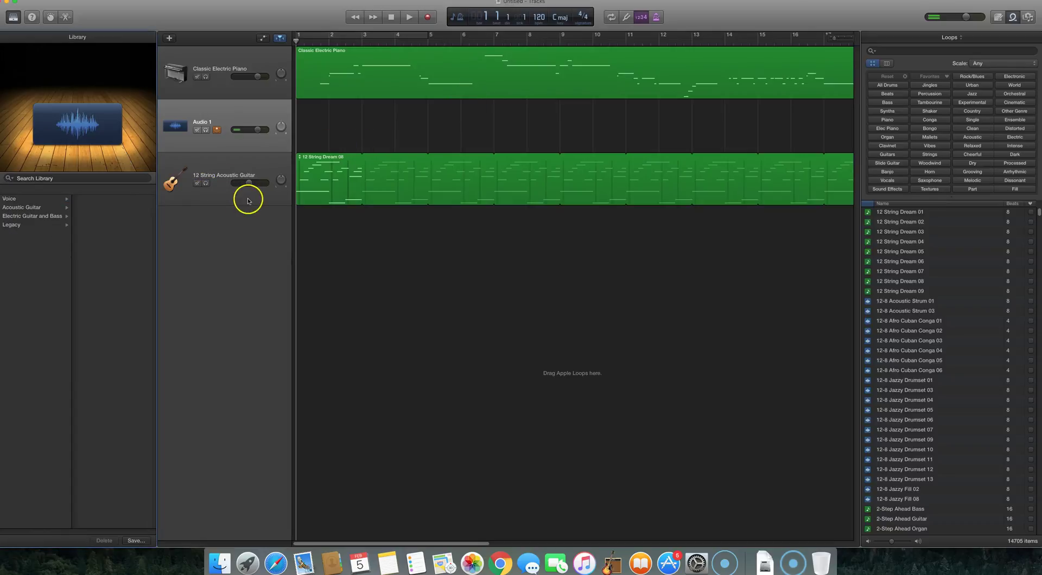
left_click(228, 133)
Check the output and input devices in the Audio/MIDI preferences
left_click(27, 0)
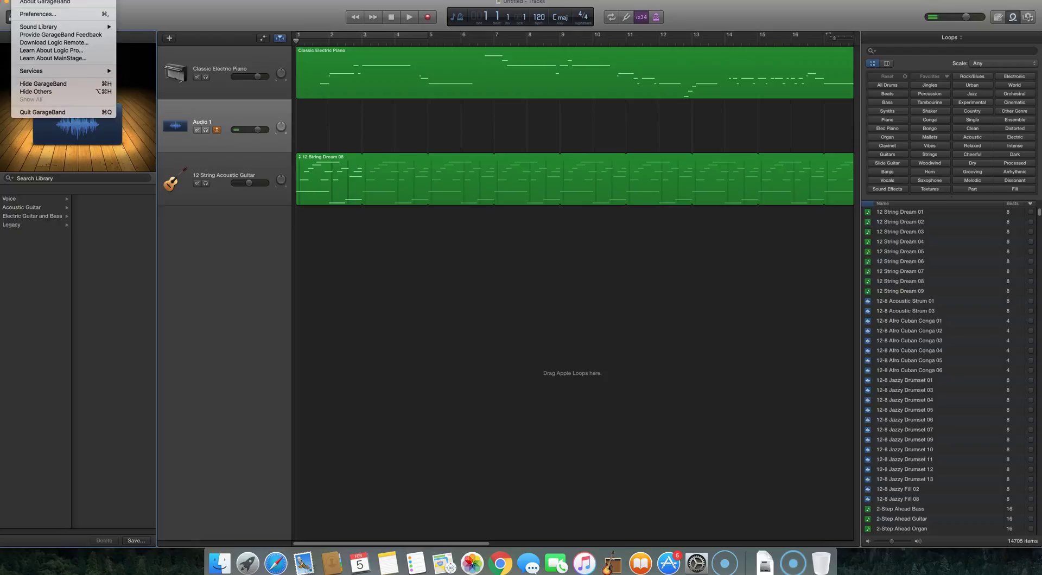
left_click(30, 14)
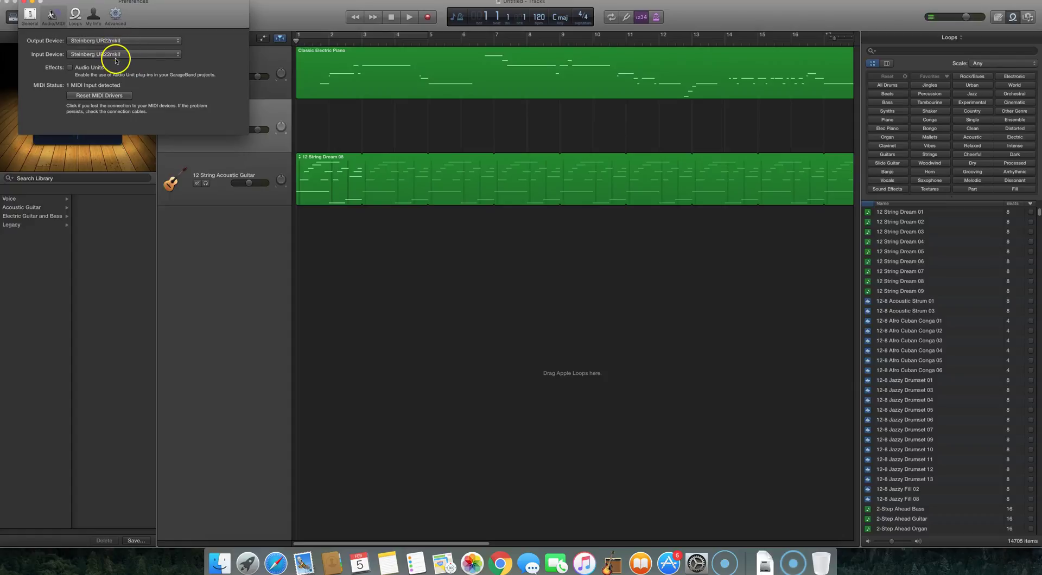
left_click(25, 4)
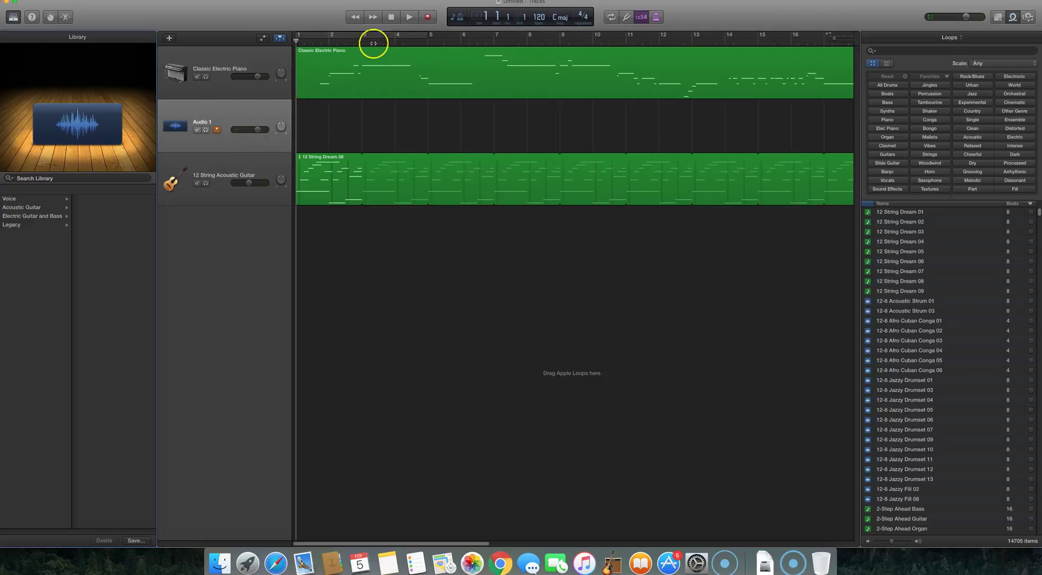
Record a microphone take on the Audio 1 track from bar 1 to about bar 33, and return the playhead to the beginning
left_click(427, 18)
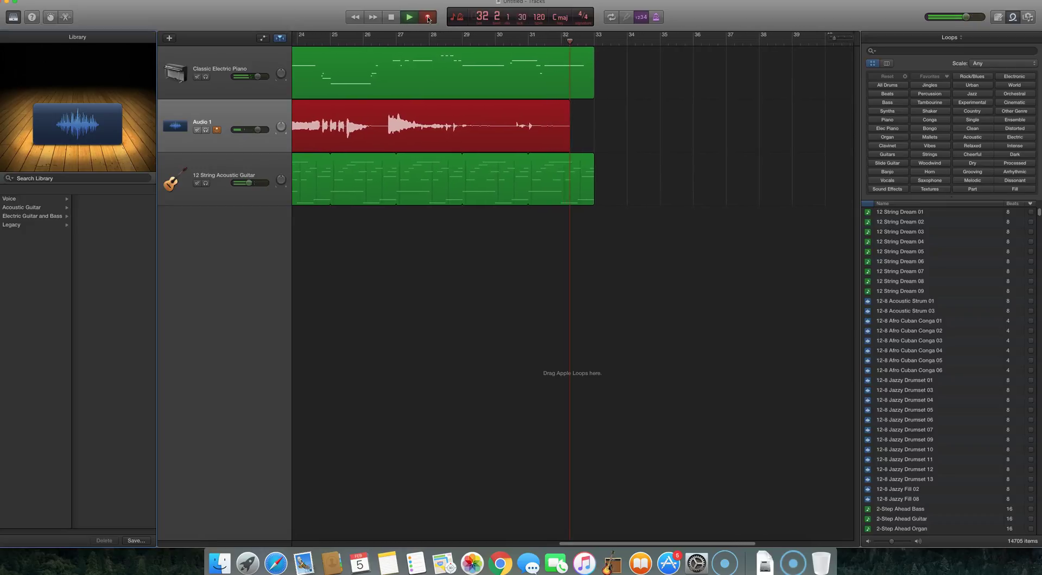
left_click(419, 10)
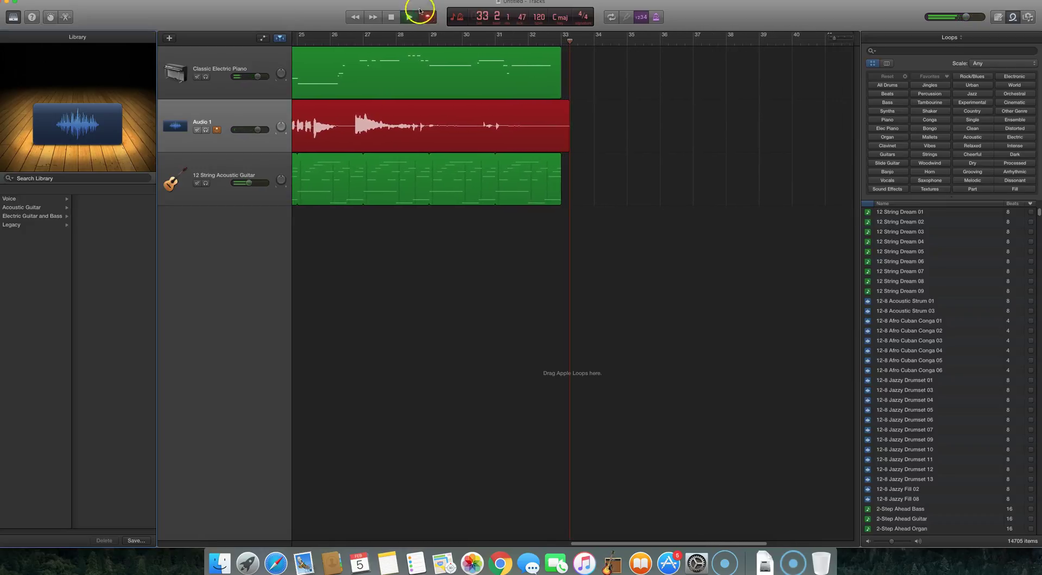
left_click(391, 16)
left_click(391, 17)
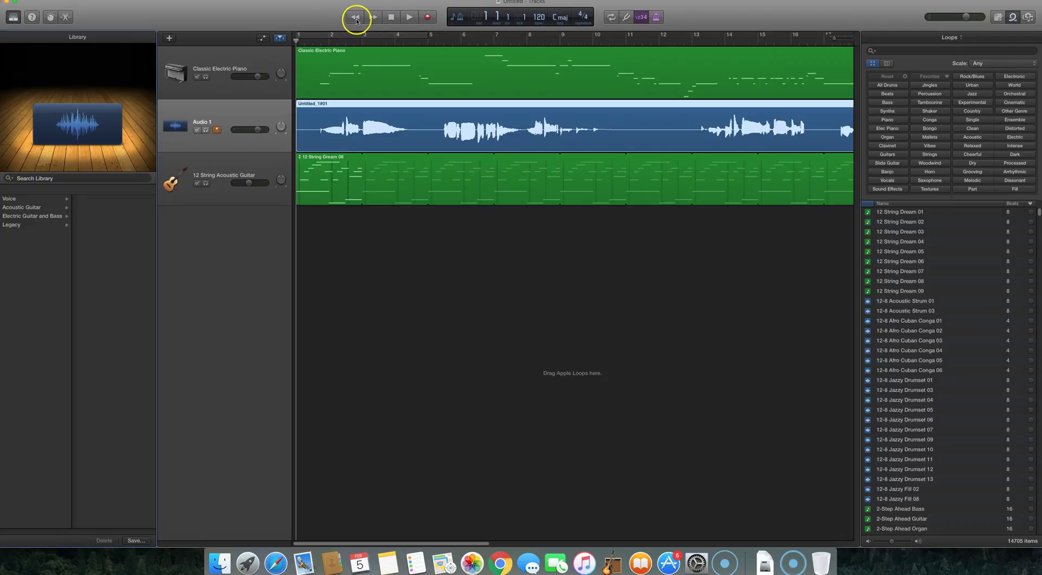
Play the recorded song from the beginning, stop it, and toggle the metronome off and back on
left_click(409, 18)
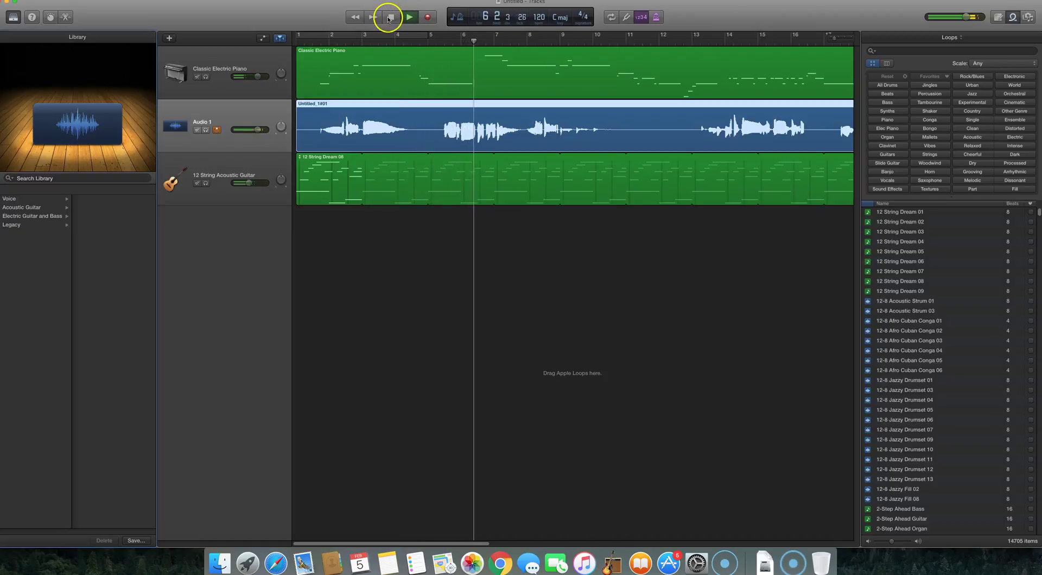
left_click(390, 18)
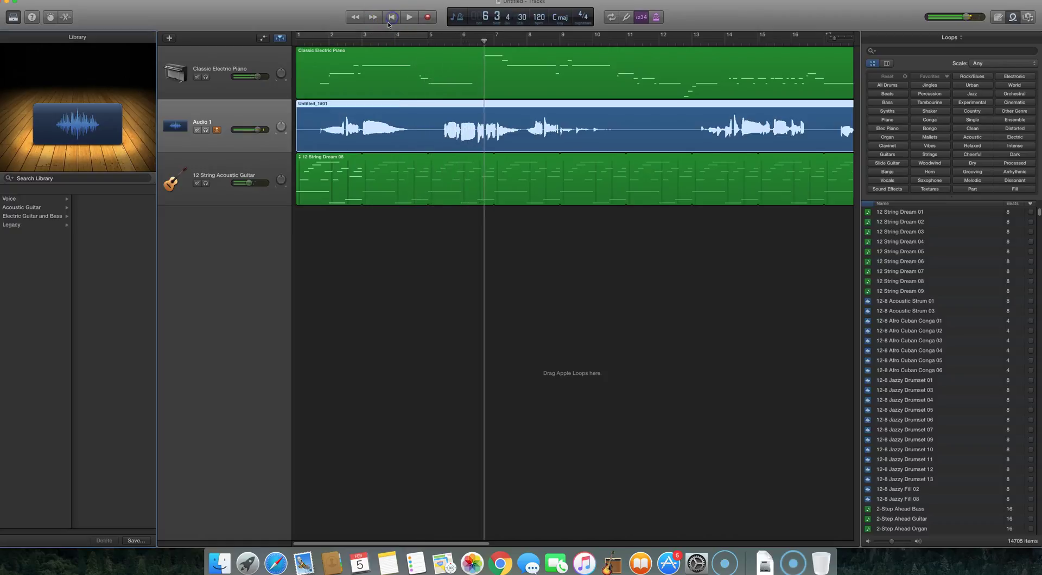
left_click(657, 19)
left_click(657, 19)
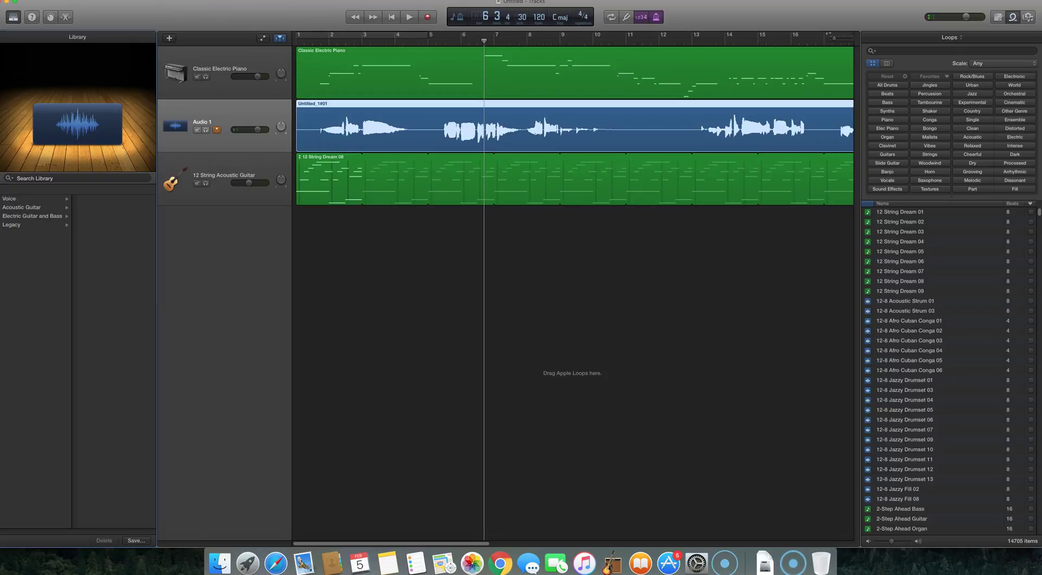
Start exporting the song to disk with My Passport for Mac as the destination, and cancel the export
left_click(184, 66)
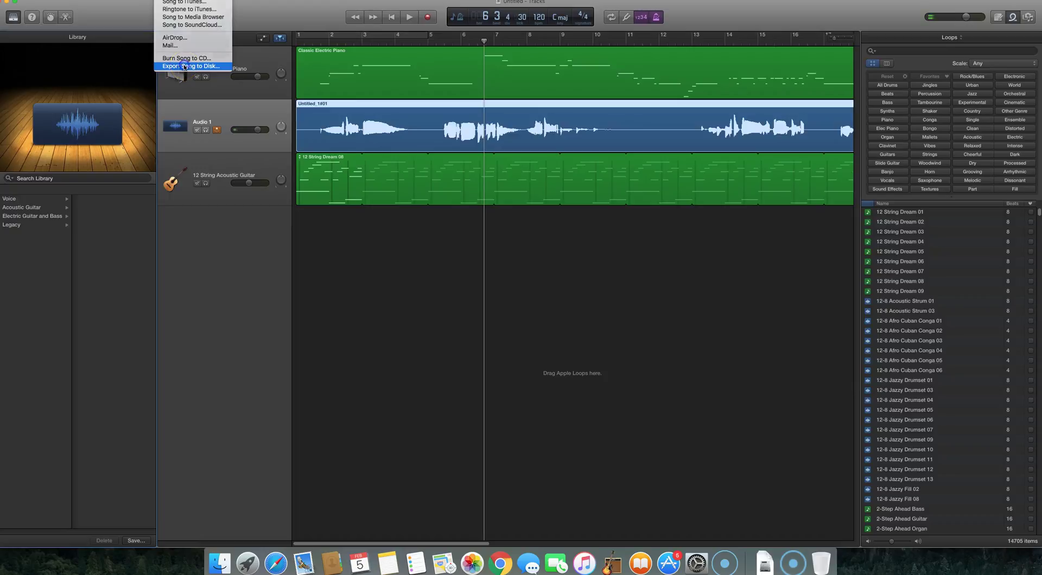
left_click(408, 150)
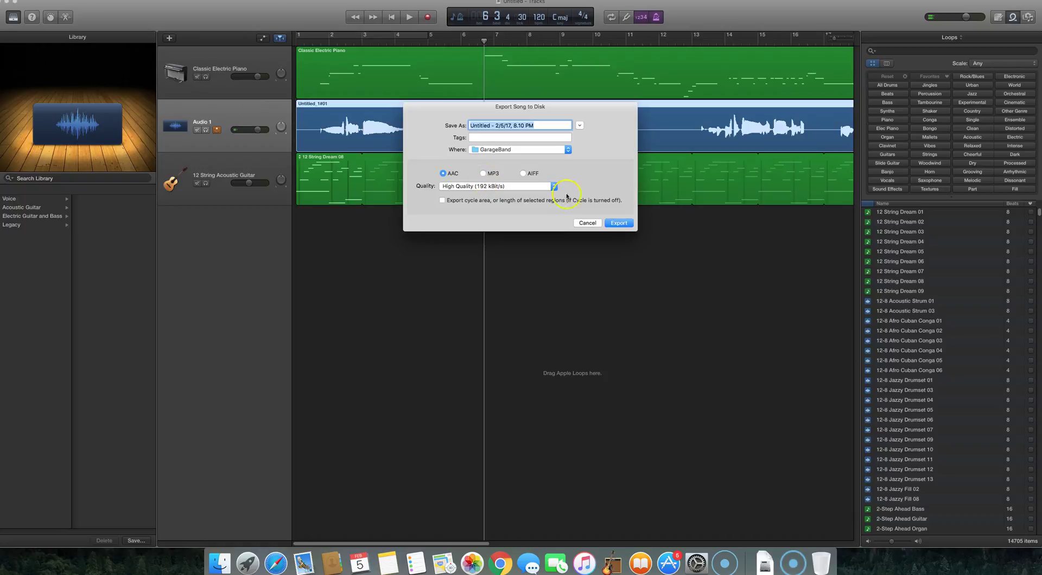
left_click(569, 150)
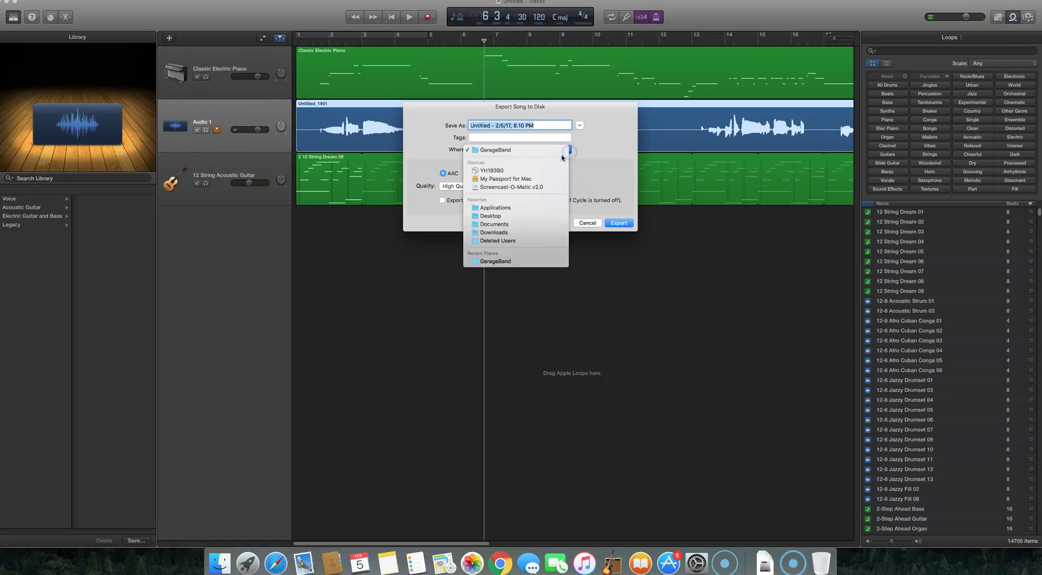
left_click(528, 180)
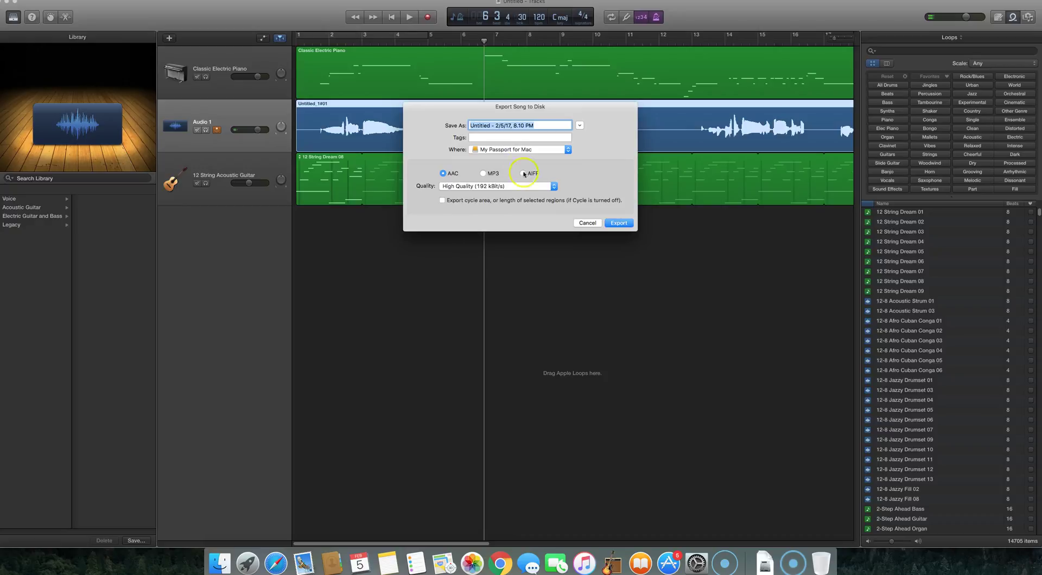
left_click(504, 151)
left_click(592, 223)
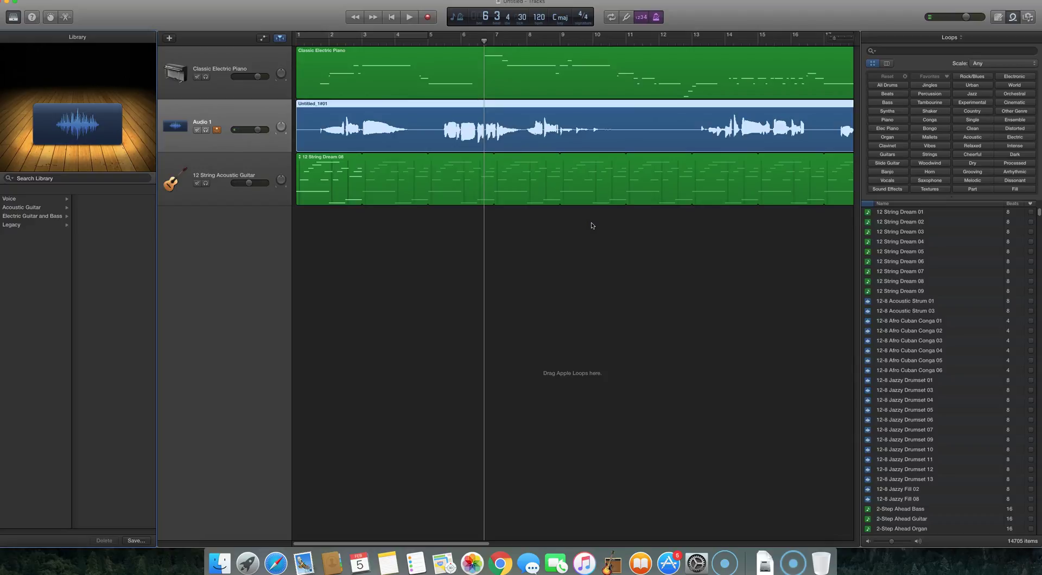